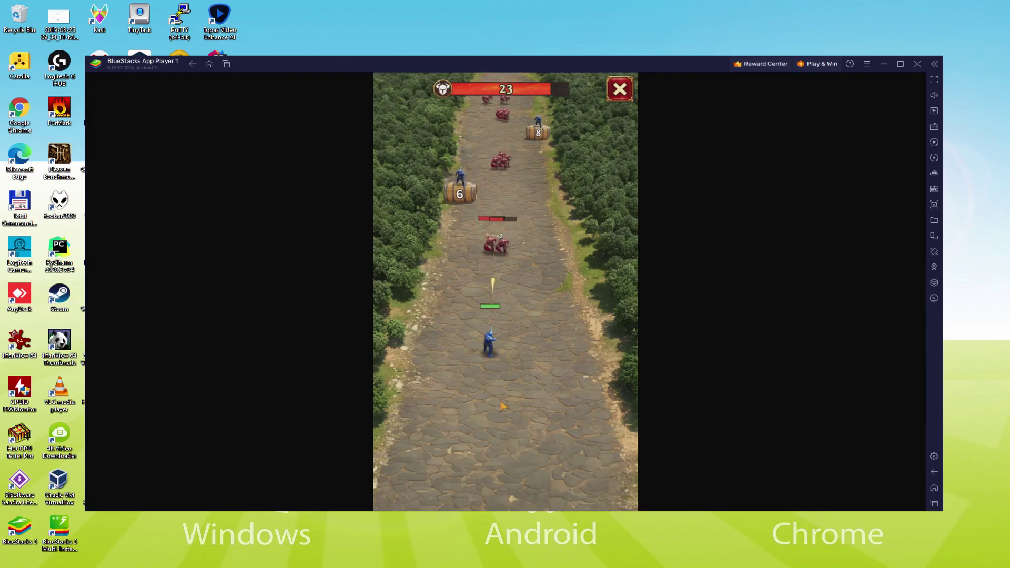
# - Steer the hero squad left, then right to break a barrel, then left to fight enemies
pyautogui.moveTo(500, 406); pyautogui.dragTo(447, 393)
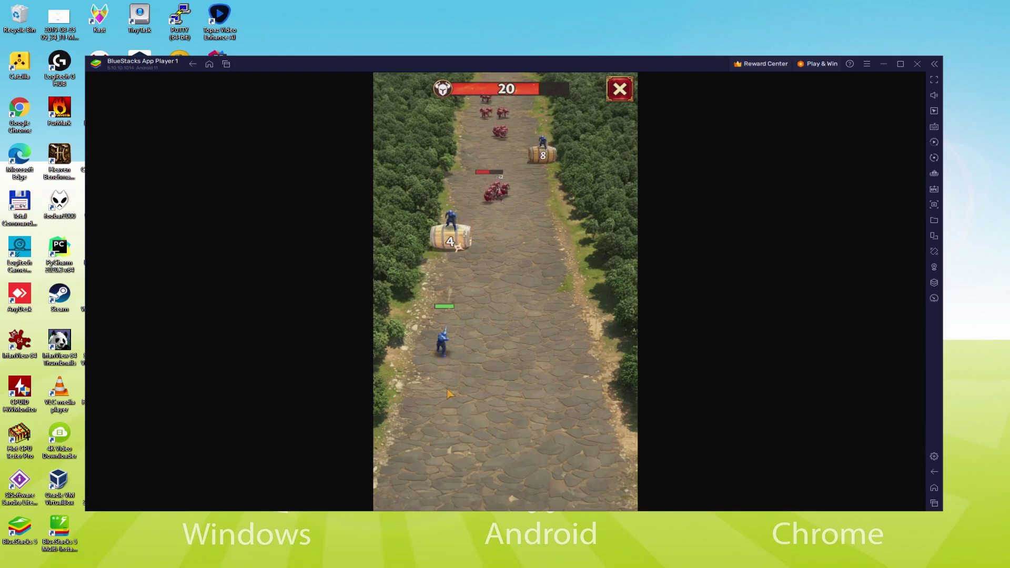
pyautogui.moveTo(448, 394)
pyautogui.mouseDown()
pyautogui.moveTo(601, 399)
pyautogui.moveTo(530, 384)
pyautogui.mouseUp()
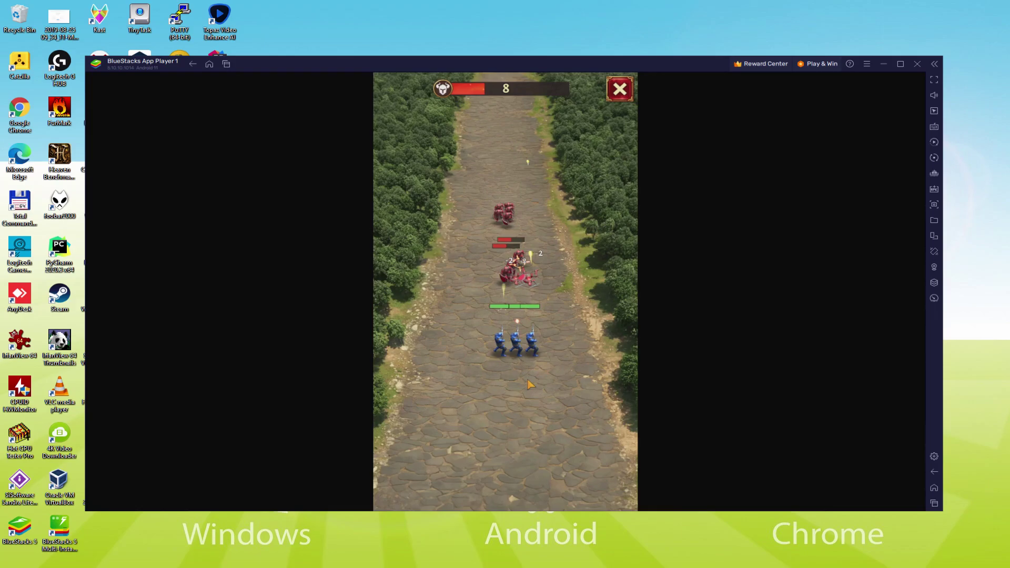
pyautogui.moveTo(530, 384); pyautogui.dragTo(509, 381)
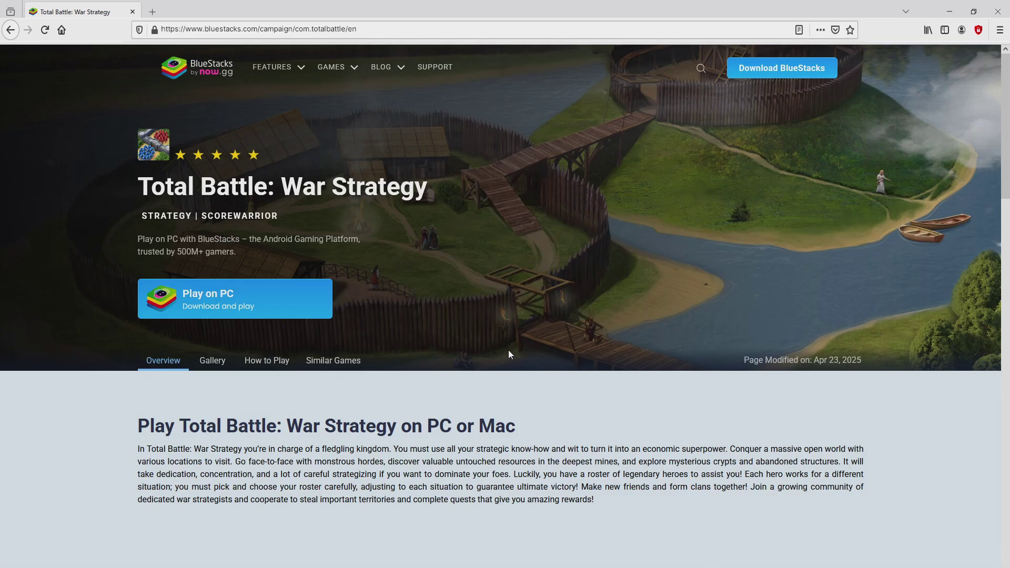
pyautogui.scroll(-4, 509, 354)
pyautogui.scroll(-5, 509, 355)
pyautogui.scroll(-5, 509, 355)
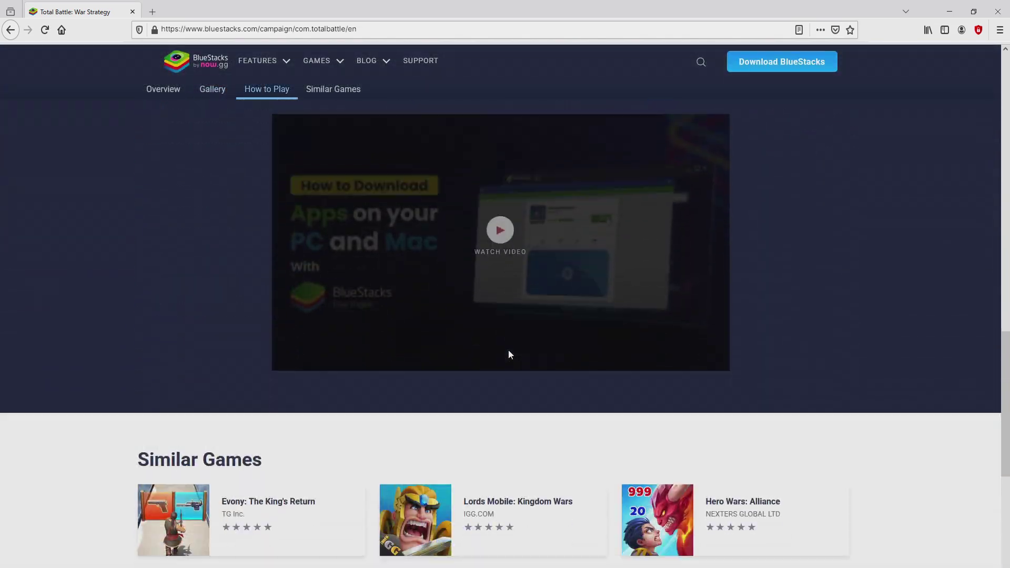
pyautogui.scroll(10, 509, 354)
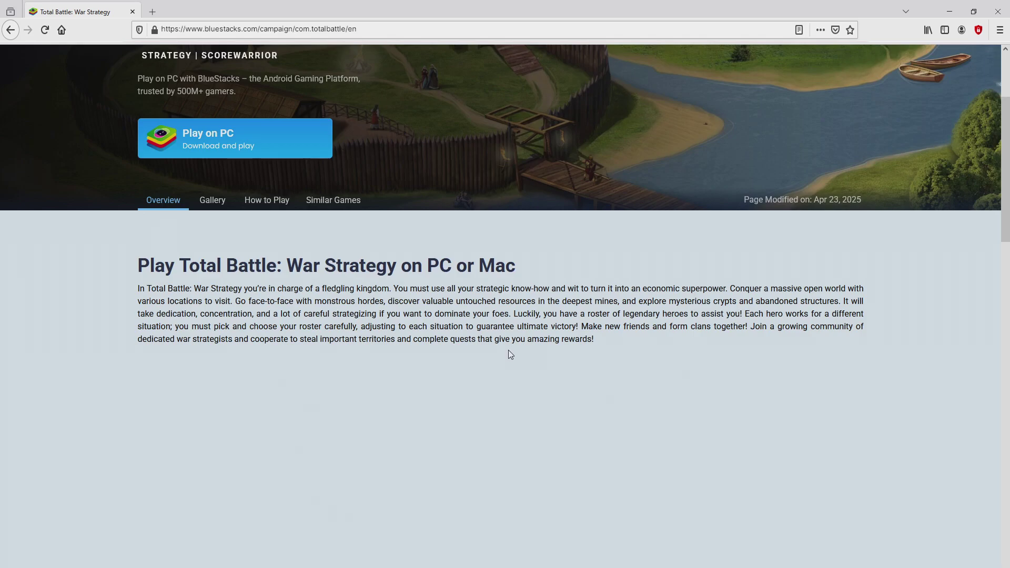
pyautogui.scroll(3, 509, 355)
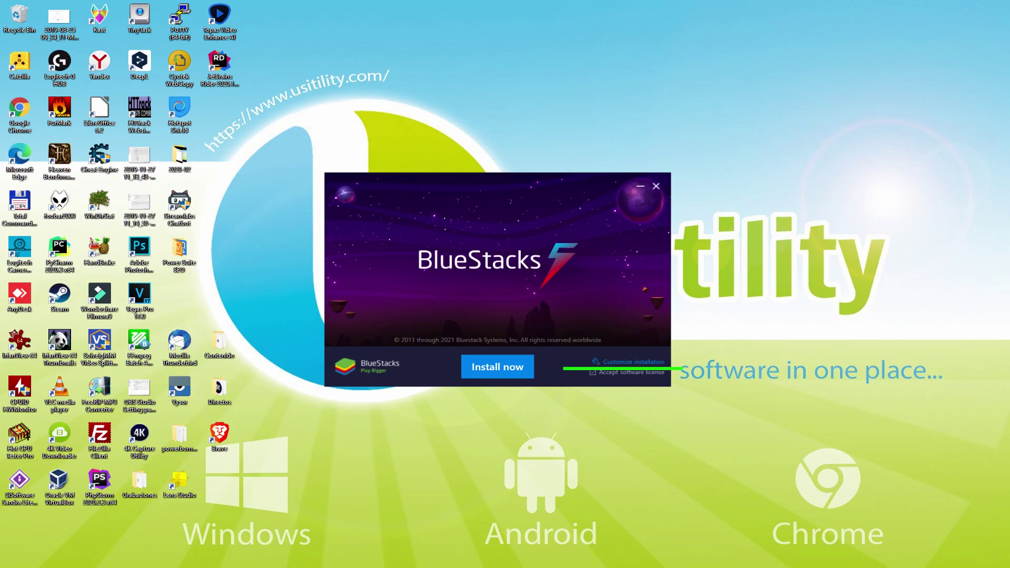
# - Open Customize installation to view BlueStacks' data path and required disk space
pyautogui.click(624, 363)
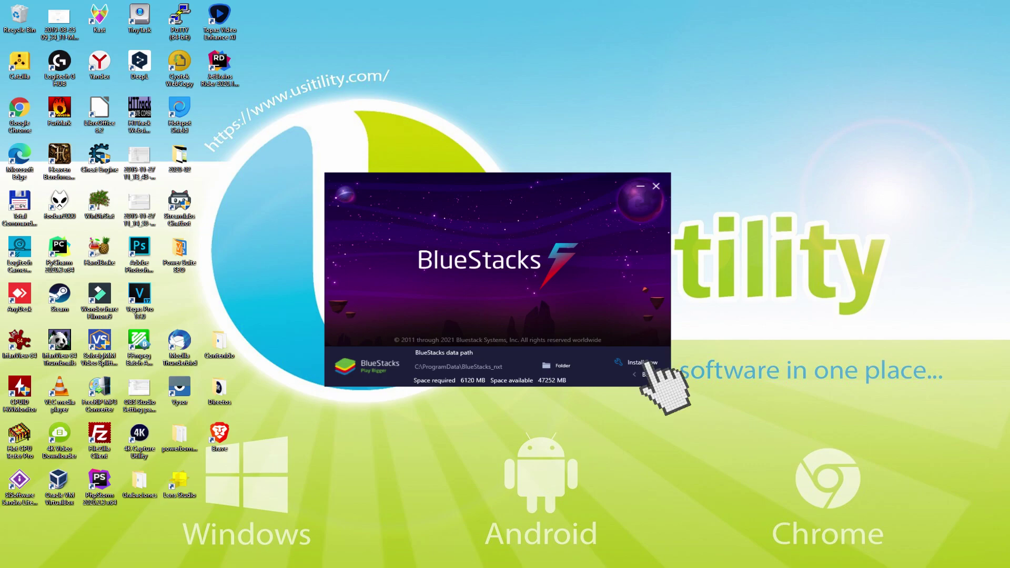
# - Return to the main installer screen and start installing BlueStacks with Install now
pyautogui.click(639, 375)
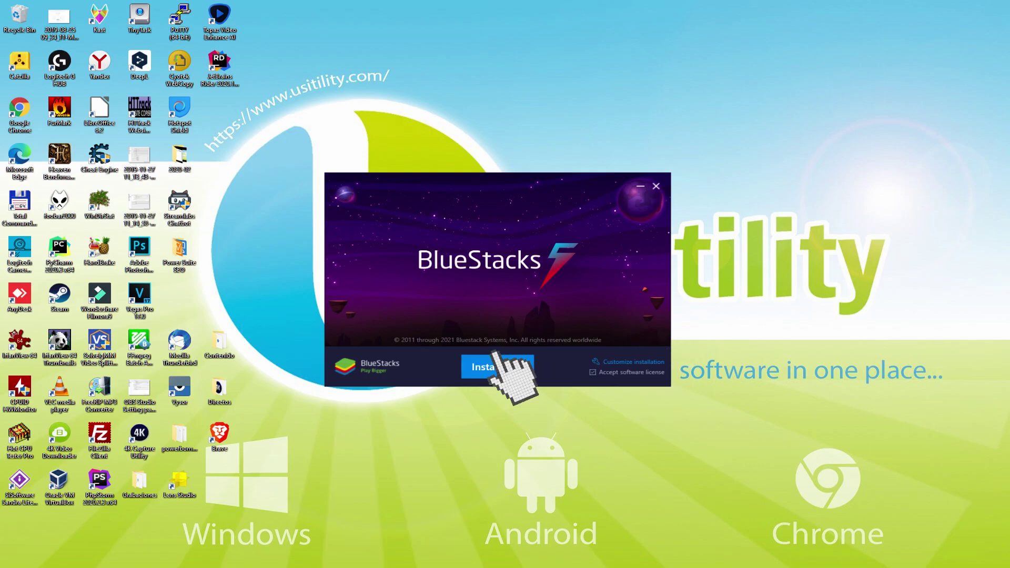
pyautogui.click(503, 365)
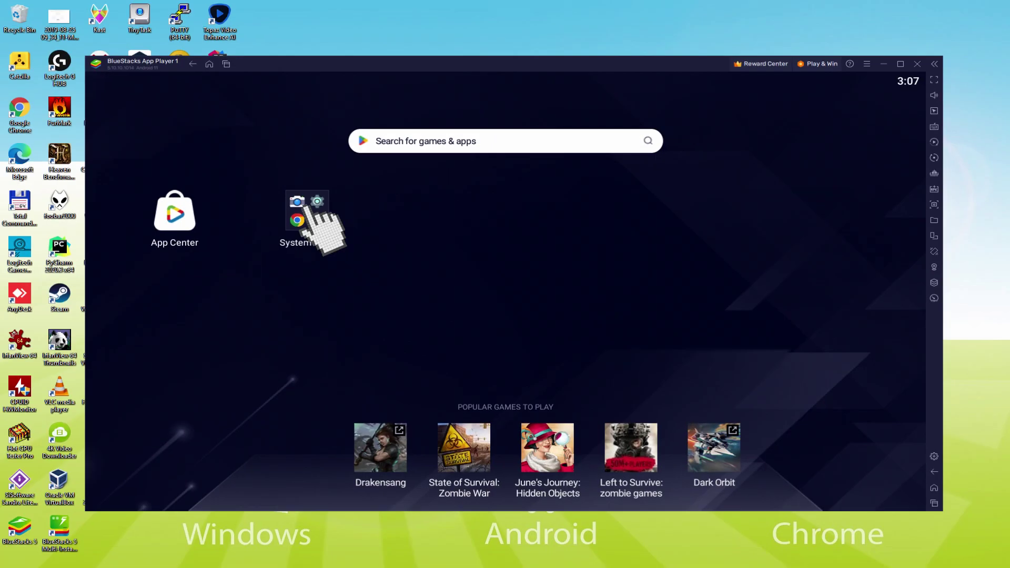
# - Launch Google Play Store from the System apps folder to sign in
pyautogui.click(310, 212)
pyautogui.click(576, 268)
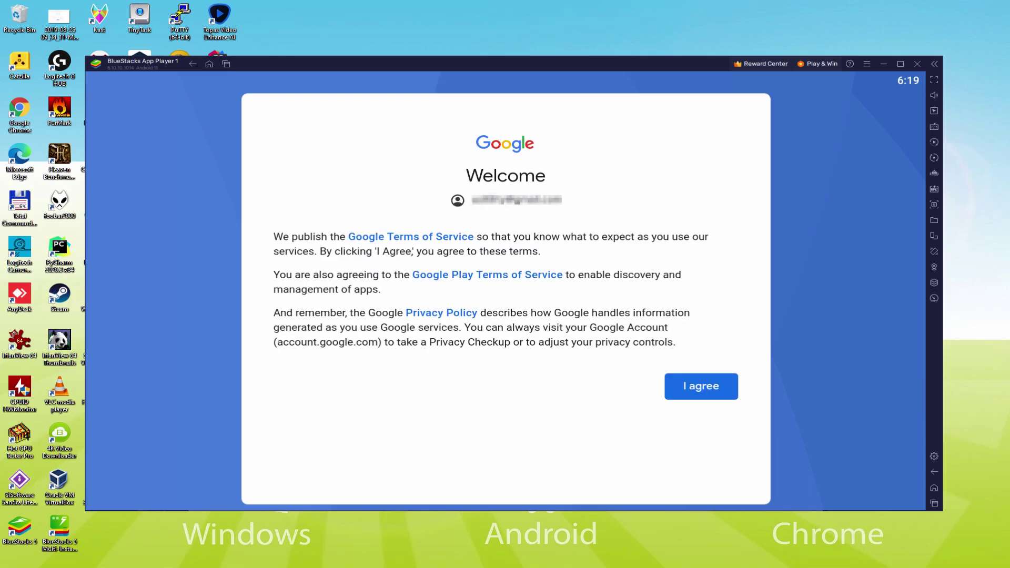
# - Agree to Google's terms, switch off Google Drive backup, and accept the services settings
pyautogui.click(701, 390)
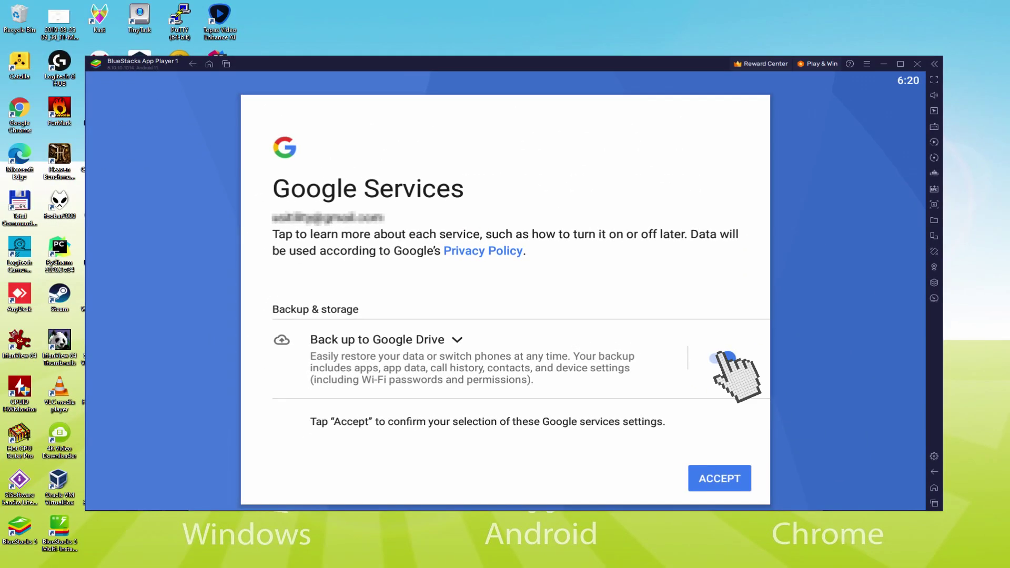
pyautogui.click(721, 358)
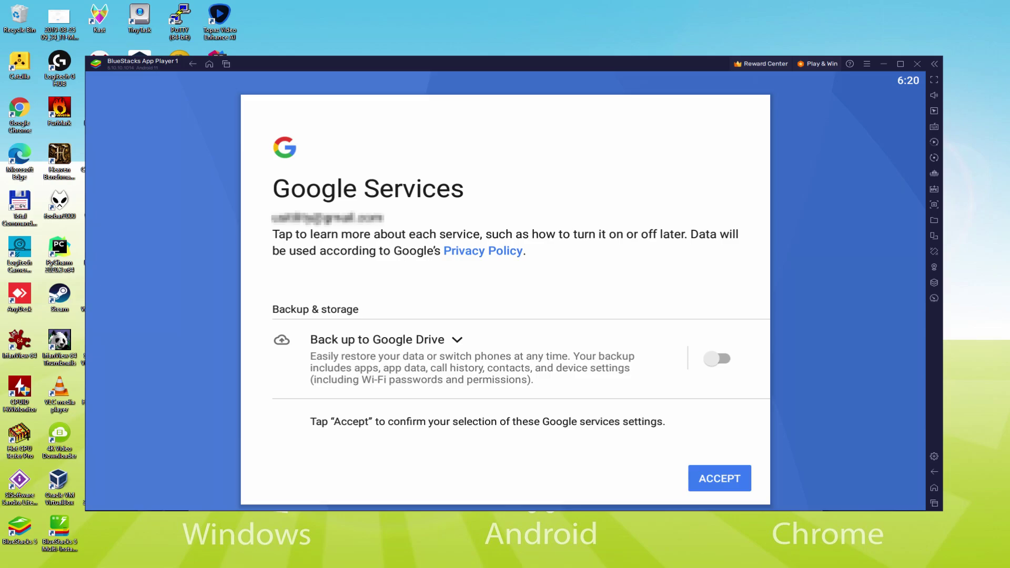
pyautogui.click(720, 479)
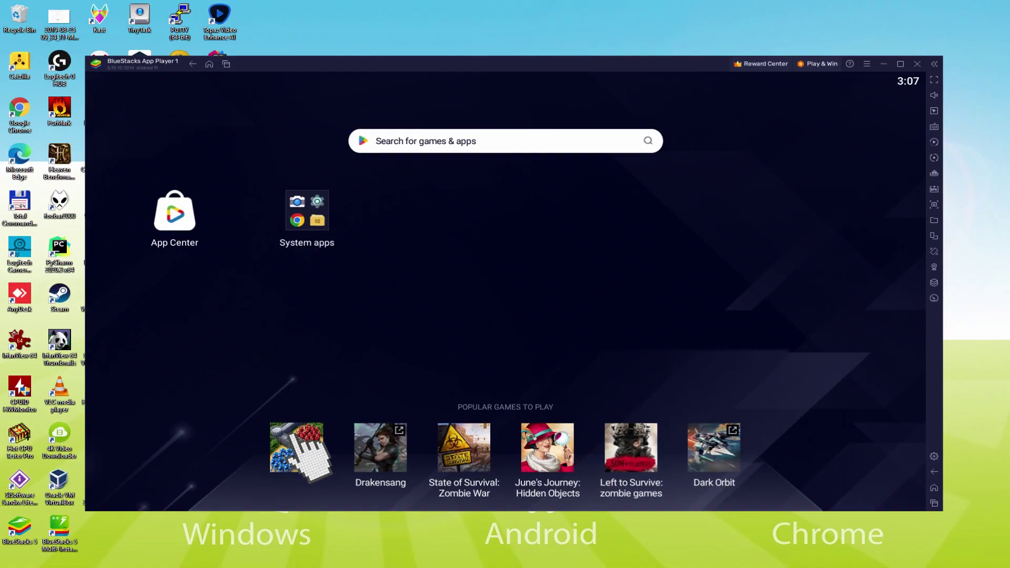
# - Install Total Battle from its Play Store page under Popular Games, then return home
pyautogui.click(294, 443)
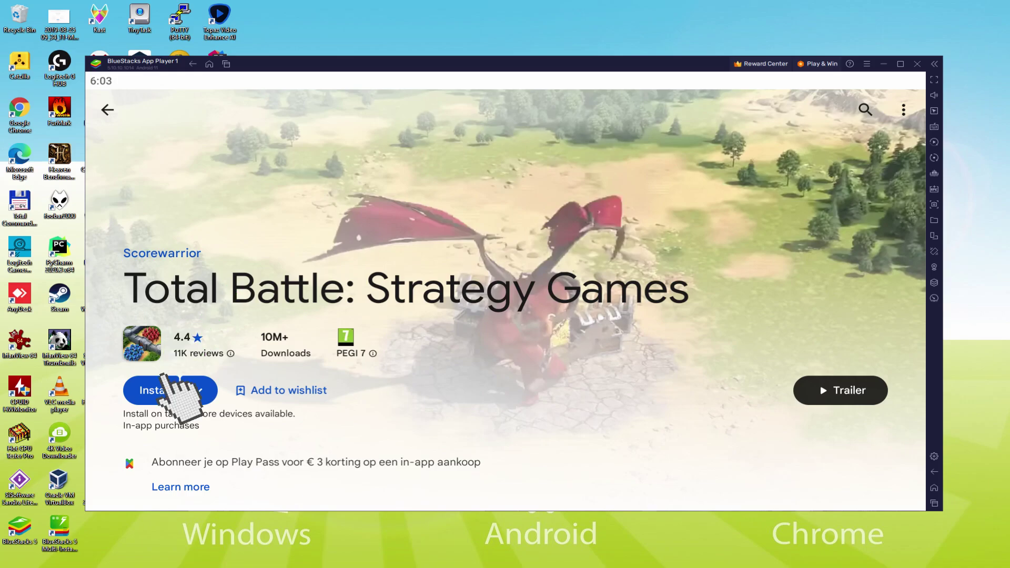
pyautogui.click(170, 389)
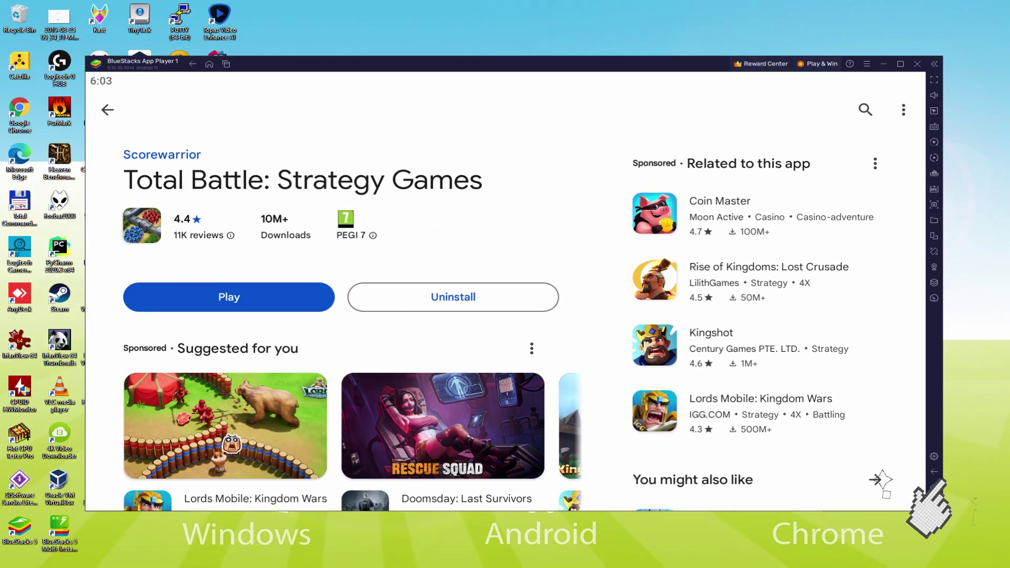
pyautogui.click(934, 472)
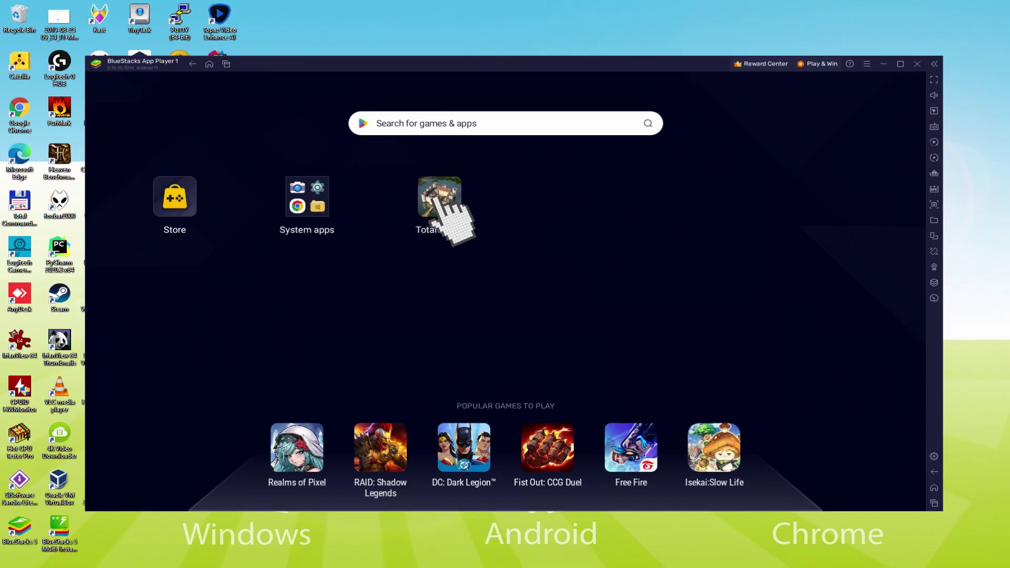
# - Launch Total Battle, pass the victory screen and knight's dialogue, and start the next level
pyautogui.click(447, 201)
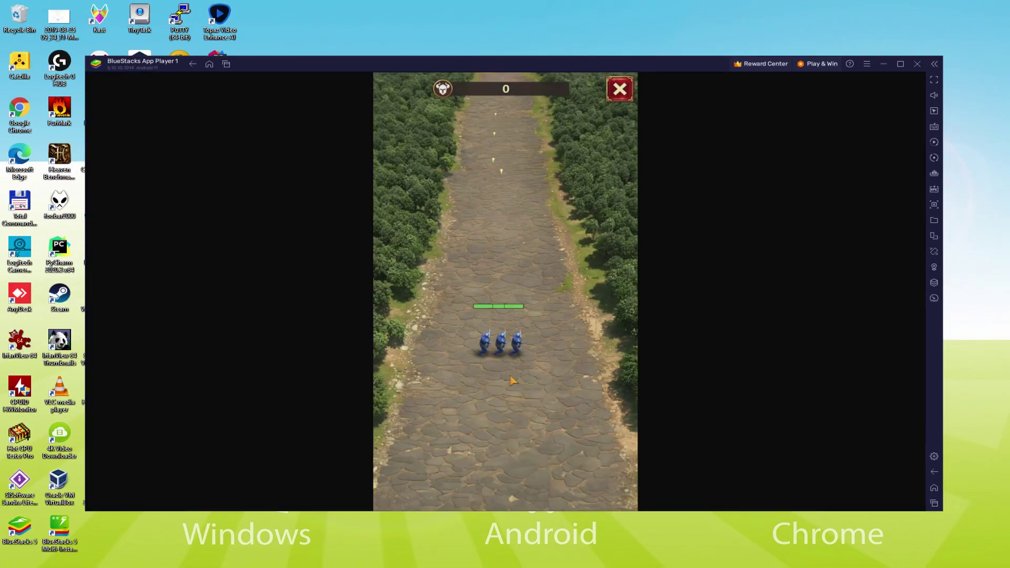
pyautogui.click(521, 356)
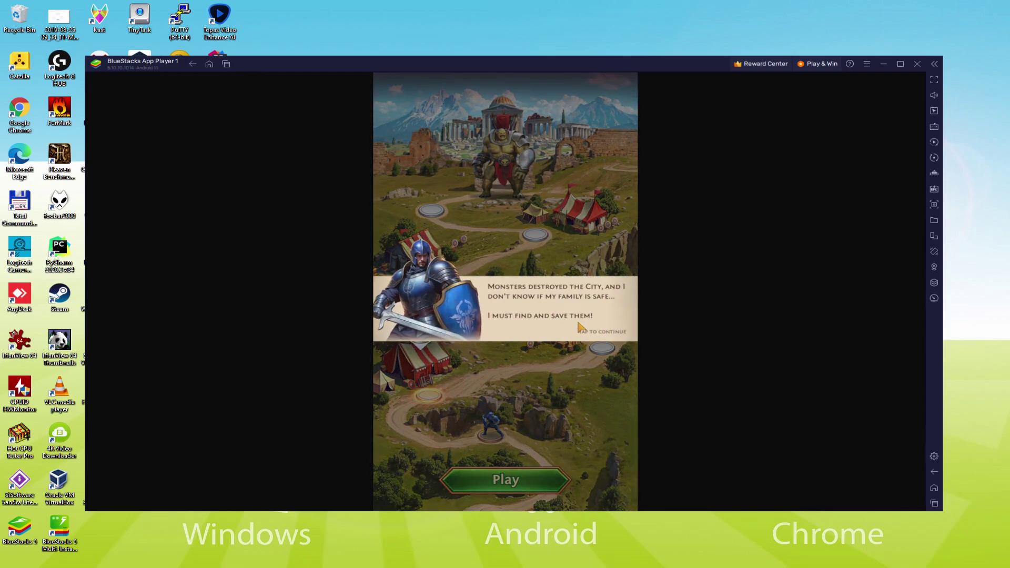
pyautogui.click(538, 318)
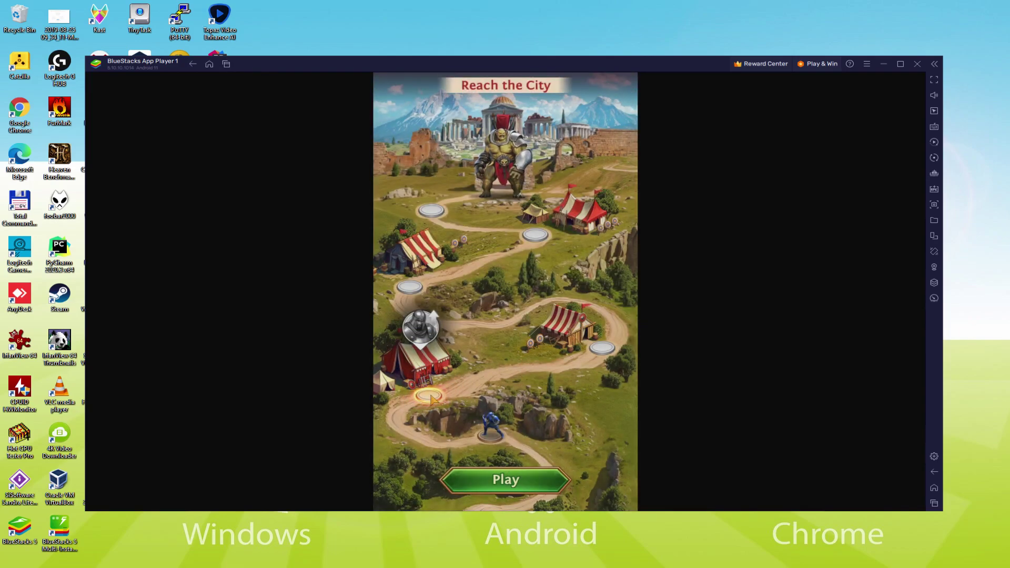
pyautogui.click(430, 394)
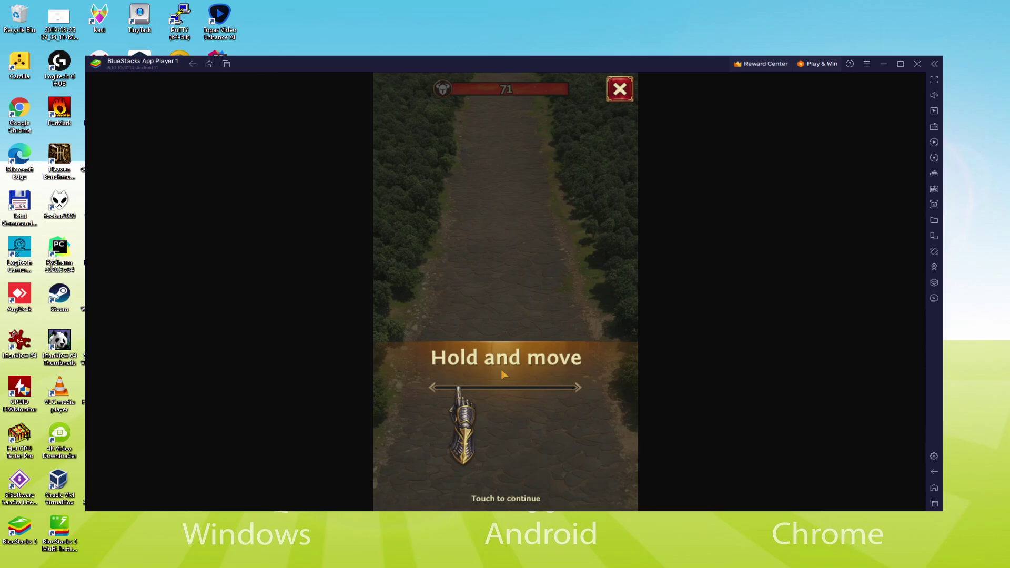
# - Dismiss the Hold and move tutorial and steer the blue army slightly left, then right
pyautogui.moveTo(501, 368); pyautogui.dragTo(523, 348)
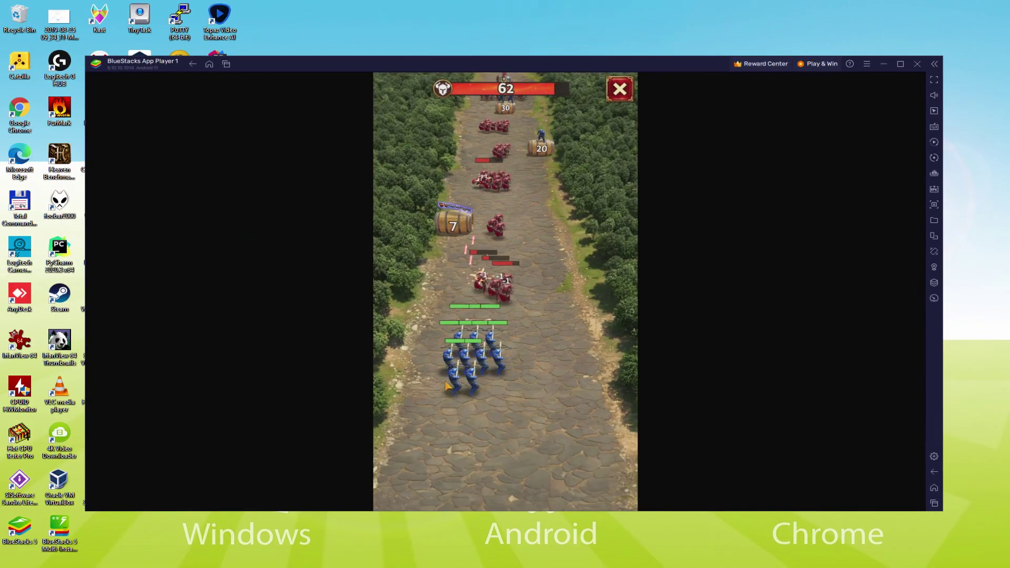
pyautogui.moveTo(446, 385); pyautogui.dragTo(442, 382)
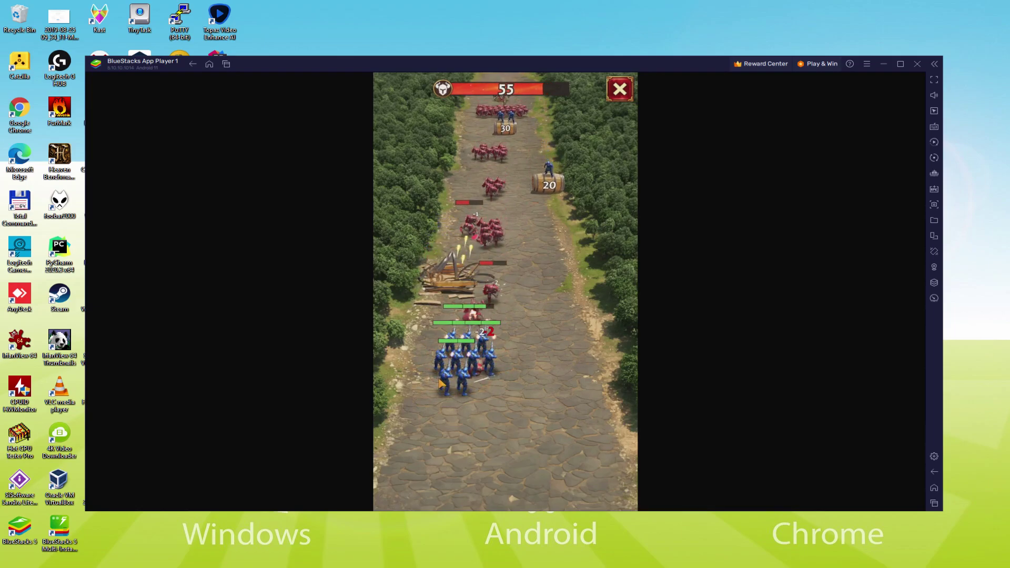
pyautogui.moveTo(441, 385); pyautogui.dragTo(508, 403)
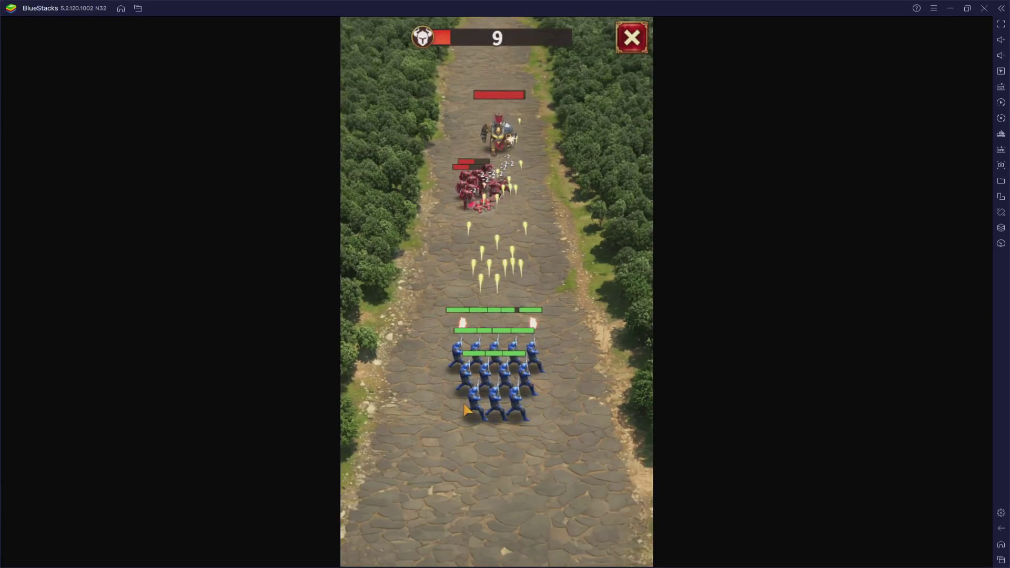
# - Nudge the army left, launch the next level, and drag past the tutorial to move the hero
pyautogui.moveTo(464, 407); pyautogui.dragTo(453, 402)
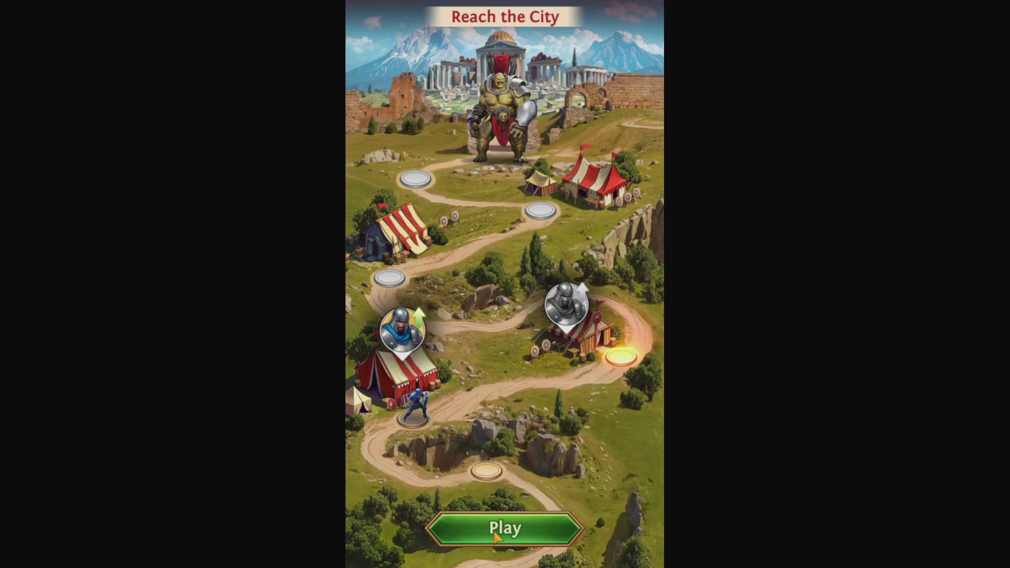
pyautogui.click(512, 513)
pyautogui.moveTo(501, 448)
pyautogui.mouseDown()
pyautogui.moveTo(560, 443)
pyautogui.moveTo(490, 390)
pyautogui.mouseUp()
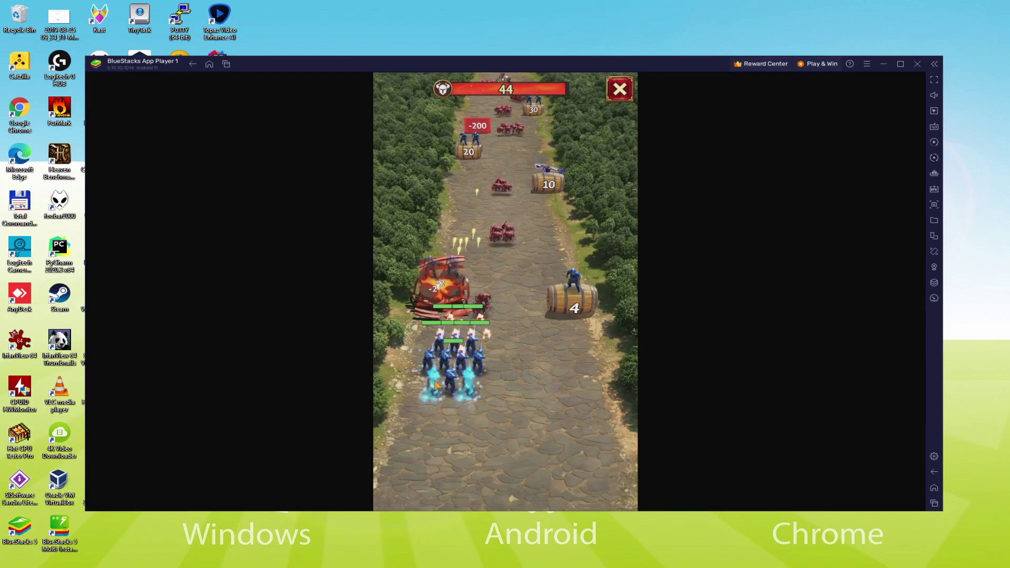
# - Move the army to the road's right side, then show and close the controls editor
pyautogui.moveTo(488, 391); pyautogui.dragTo(615, 399)
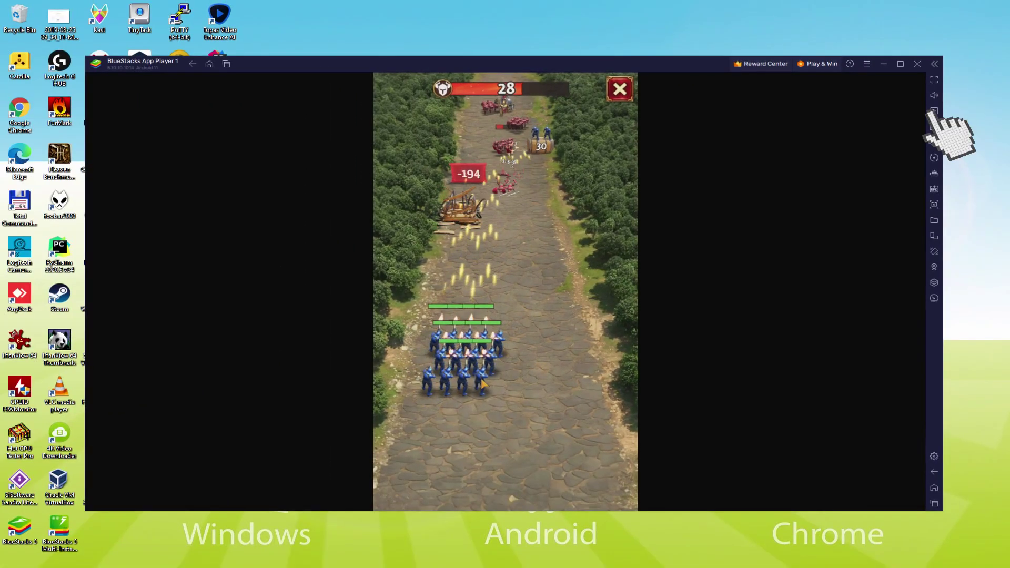
pyautogui.hotkey('ctrl', 'shift', 'a')
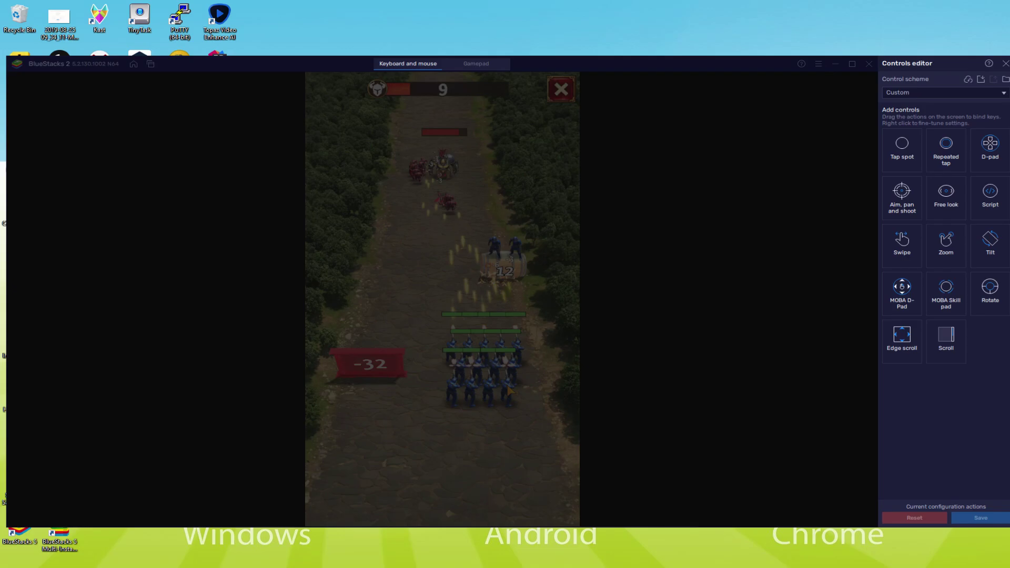
pyautogui.click(1005, 63)
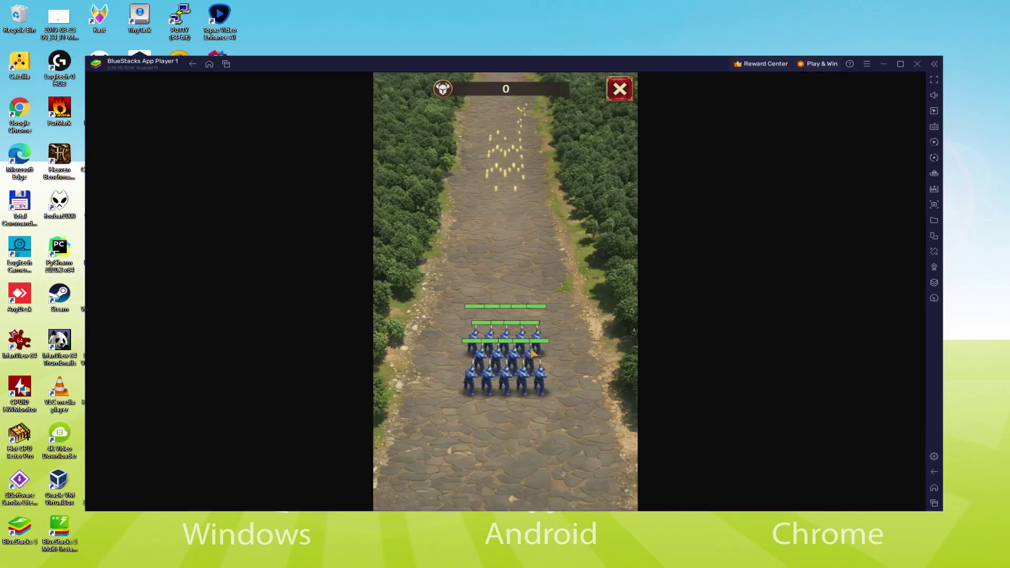
# - Leave the victory screen, start the next level, and dismiss the Hold and move prompt
pyautogui.click(539, 353)
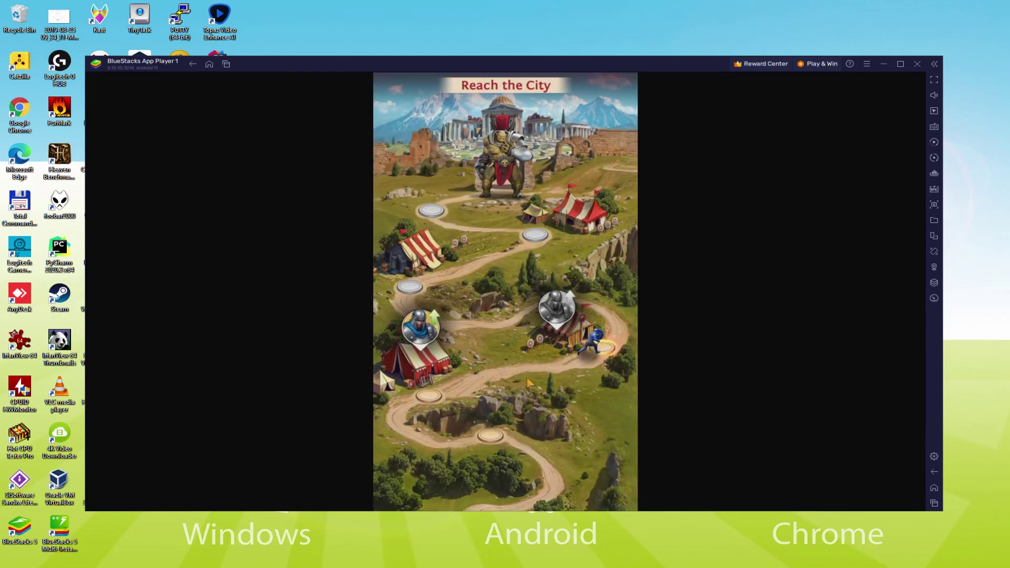
pyautogui.click(505, 480)
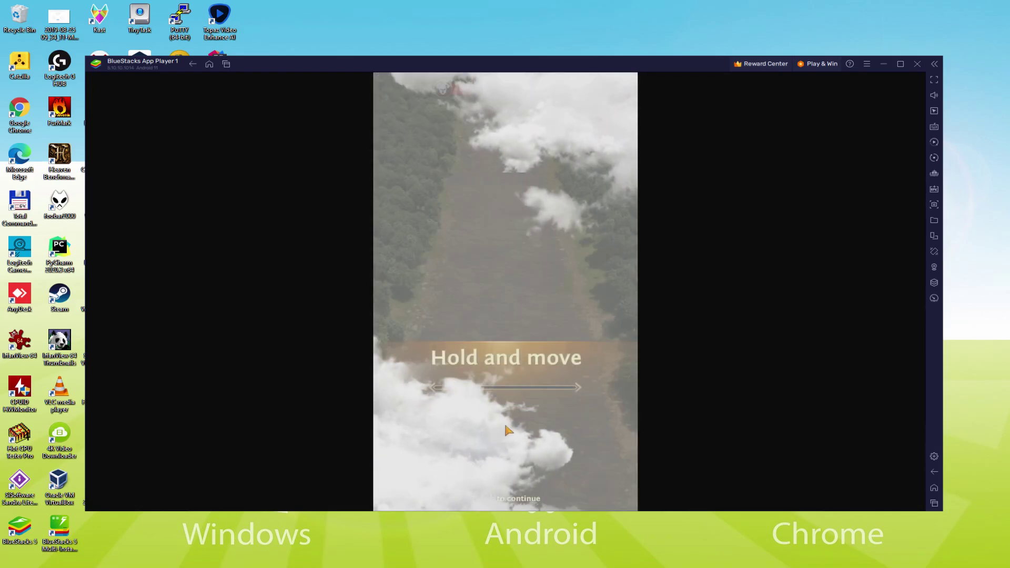
pyautogui.click(507, 383)
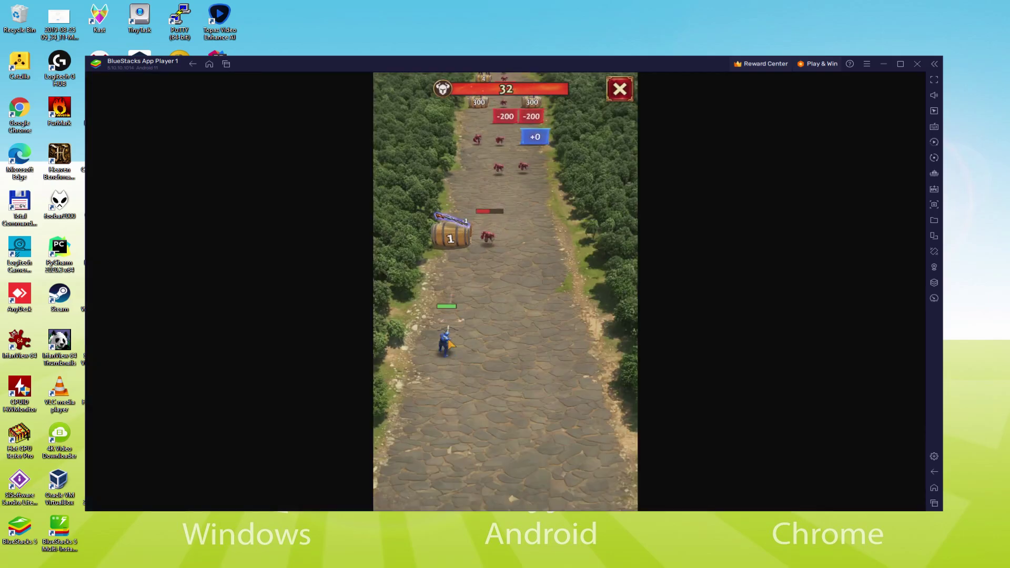
# - Steer the soldier right toward the bonus gate, then shift the multiplied squad left
pyautogui.press('Right')
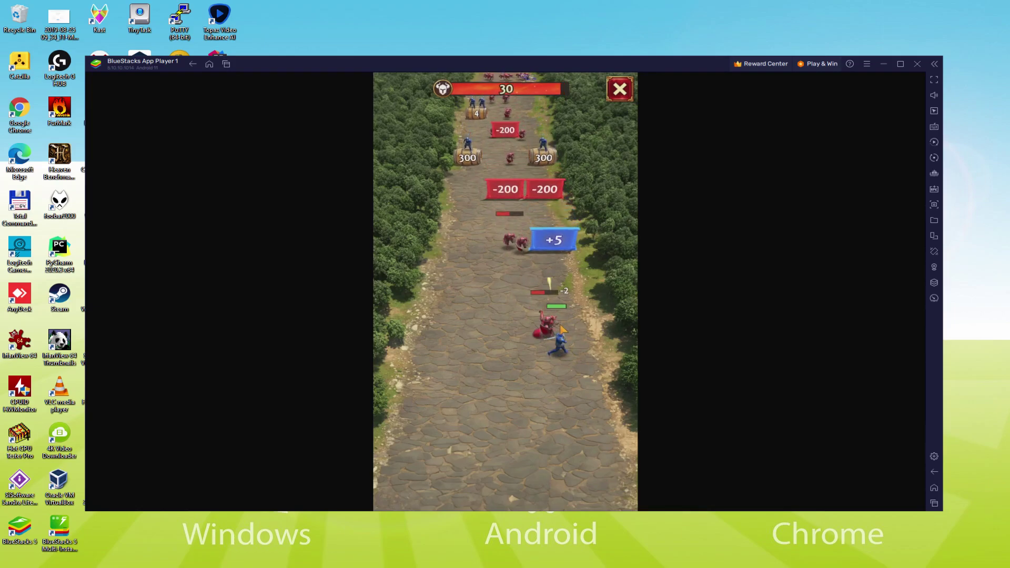
pyautogui.moveTo(556, 328); pyautogui.dragTo(569, 329)
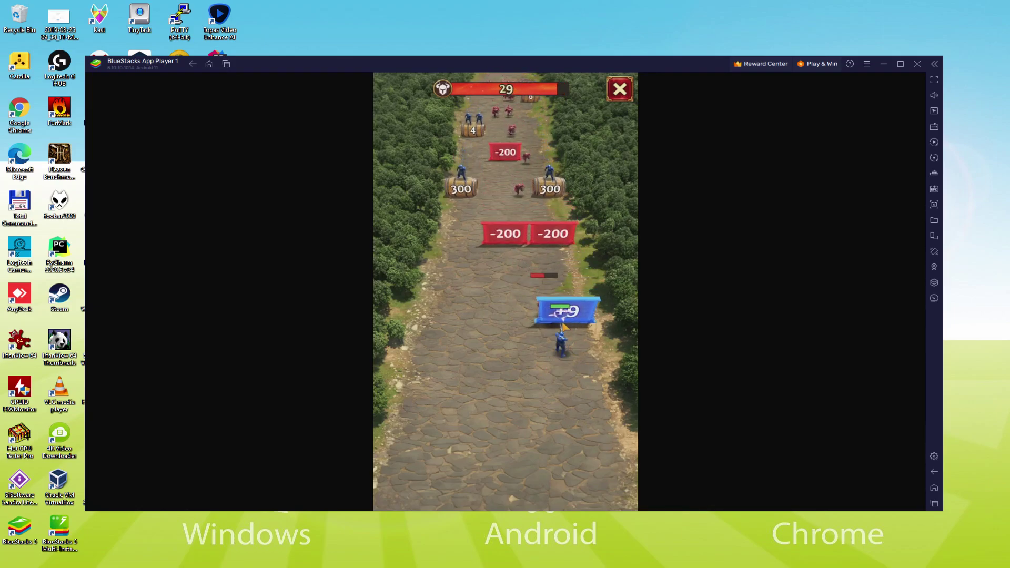
pyautogui.moveTo(566, 330); pyautogui.dragTo(422, 355)
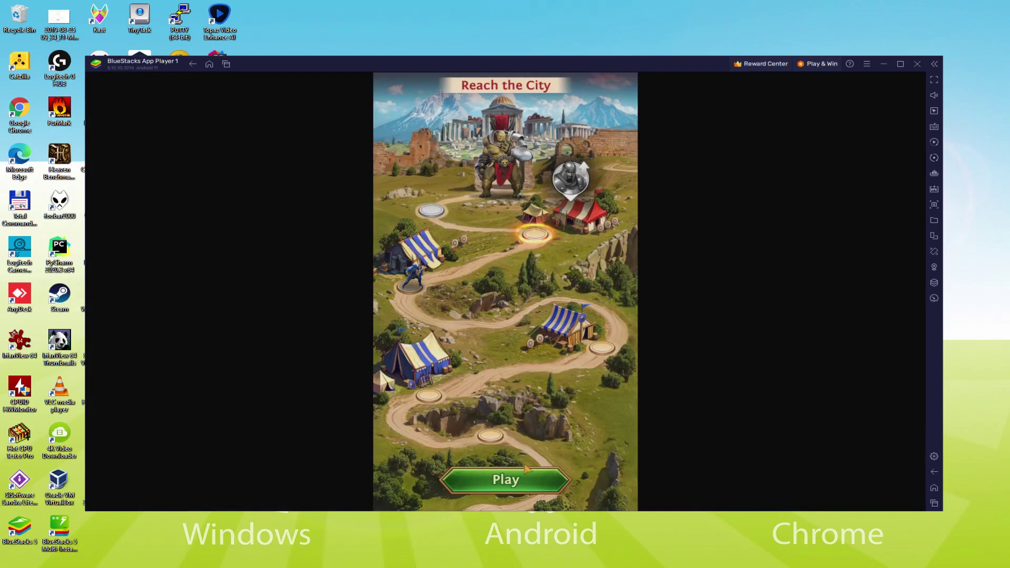
# - Start the next road battle and steer the blue squad through the +31 gate
pyautogui.click(529, 479)
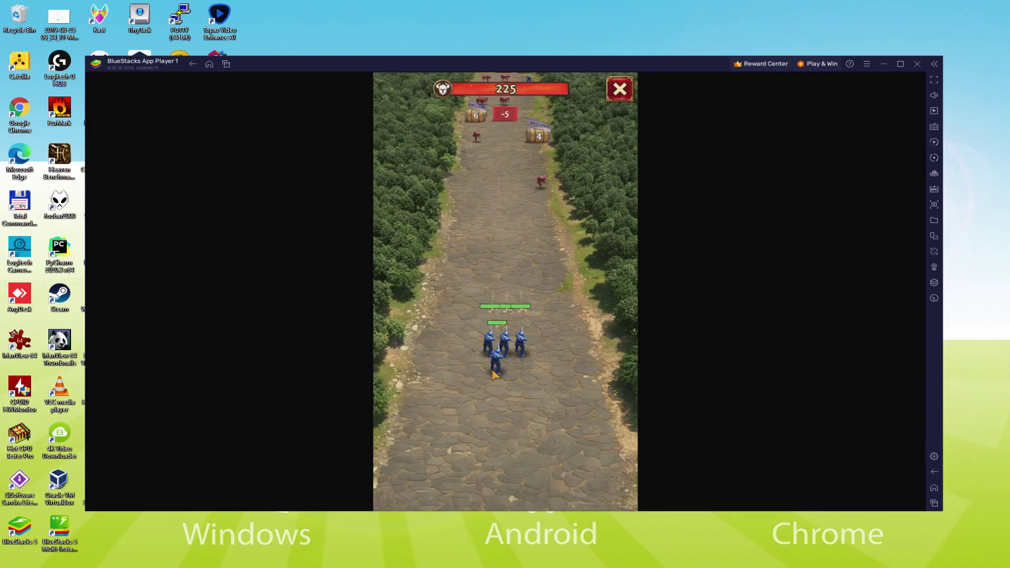
pyautogui.moveTo(493, 374)
pyautogui.mouseDown()
pyautogui.moveTo(566, 365)
pyautogui.moveTo(466, 332)
pyautogui.moveTo(495, 324)
pyautogui.mouseUp()
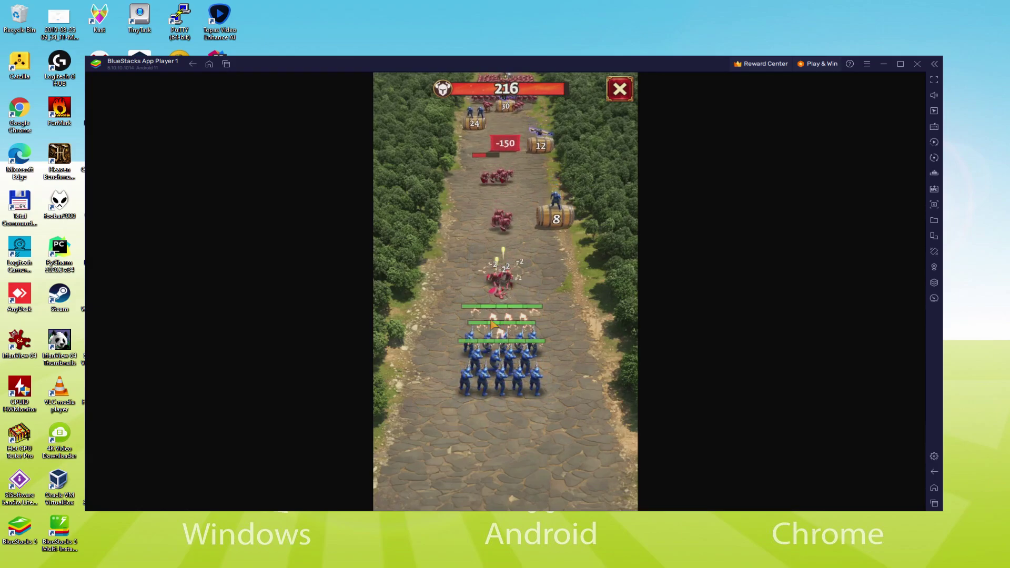
pyautogui.moveTo(492, 324); pyautogui.dragTo(525, 324)
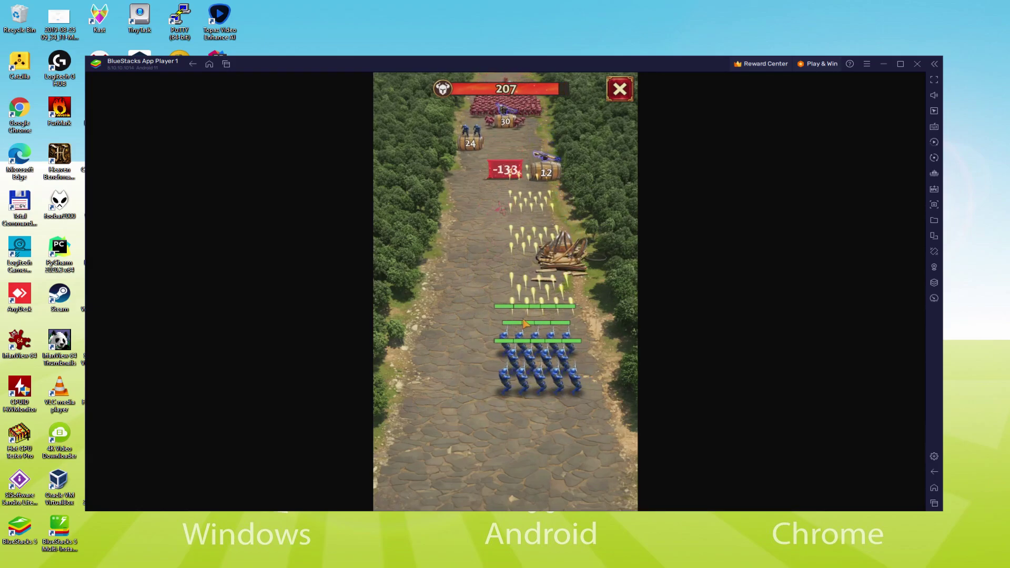